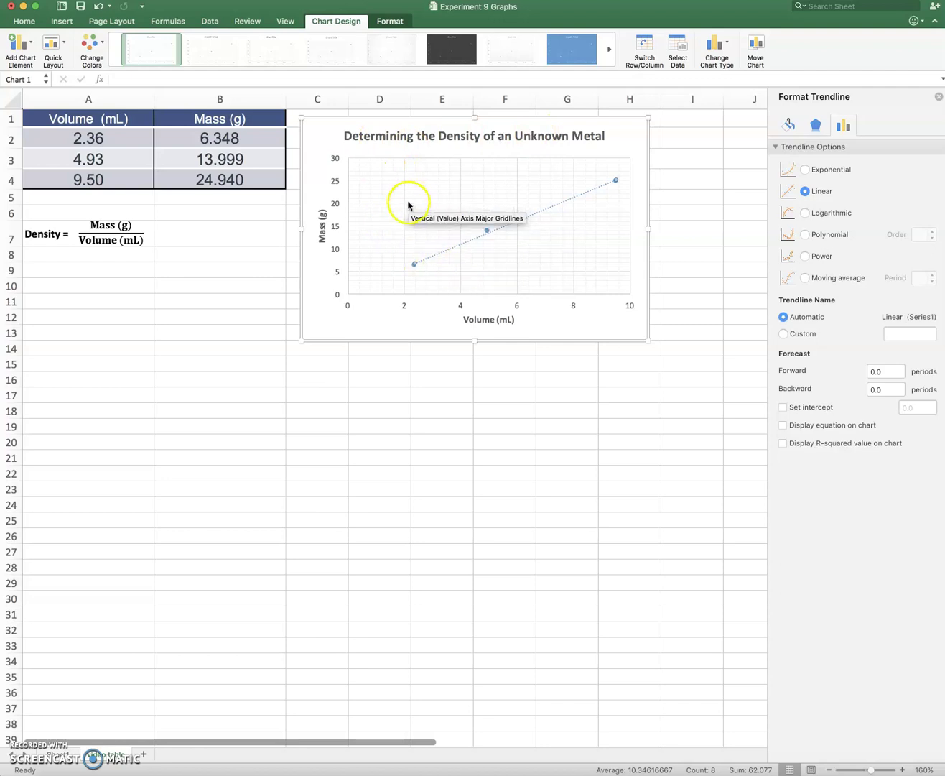
{"action": "left_click", "coordinate": [544, 210]}
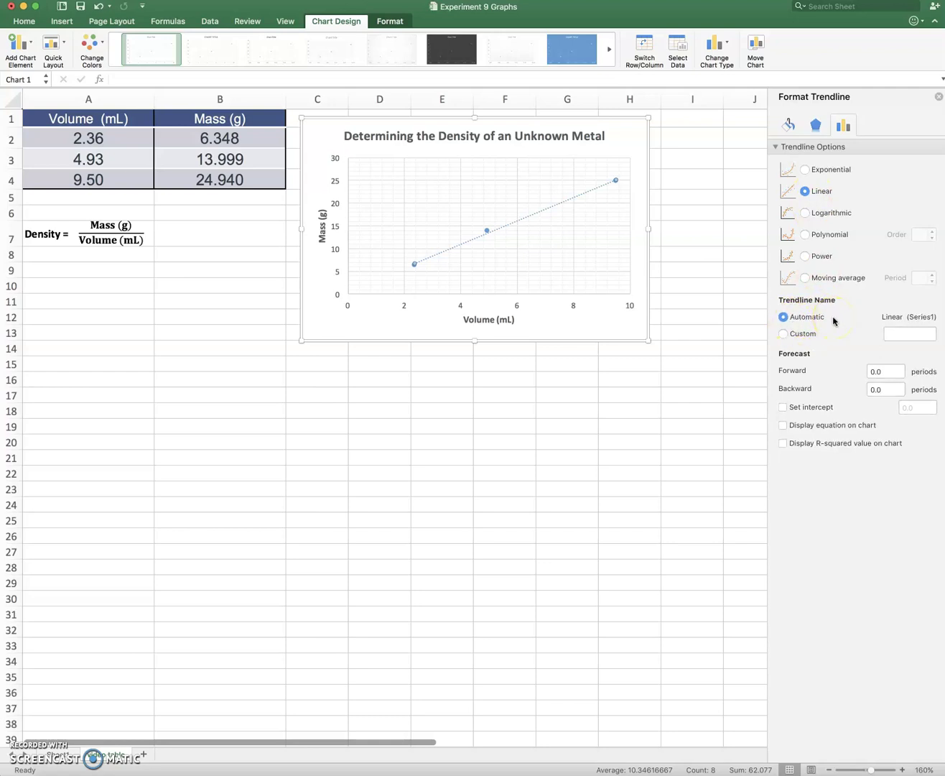
{"action": "left_click", "coordinate": [784, 425]}
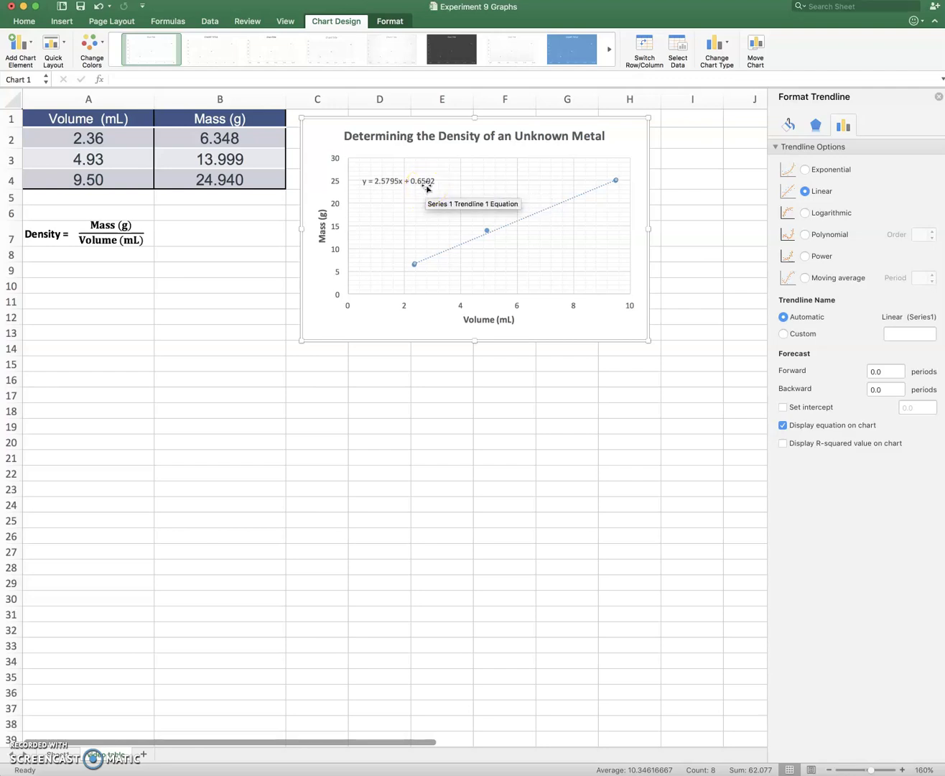
{"action": "left_click", "coordinate": [784, 443]}
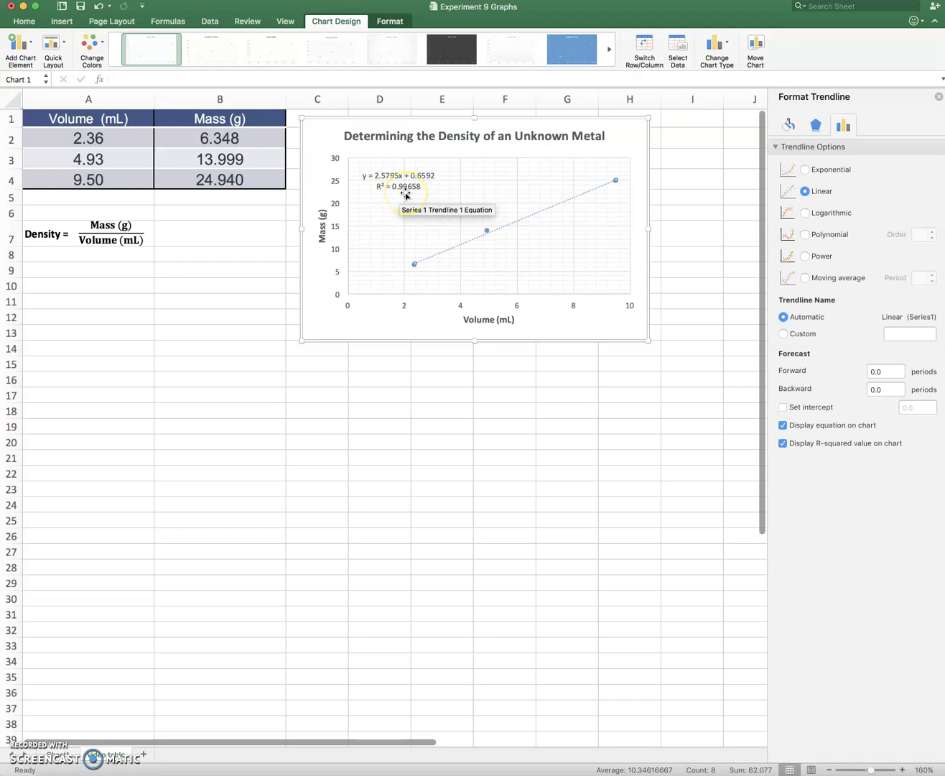
{"action": "left_click", "coordinate": [784, 443]}
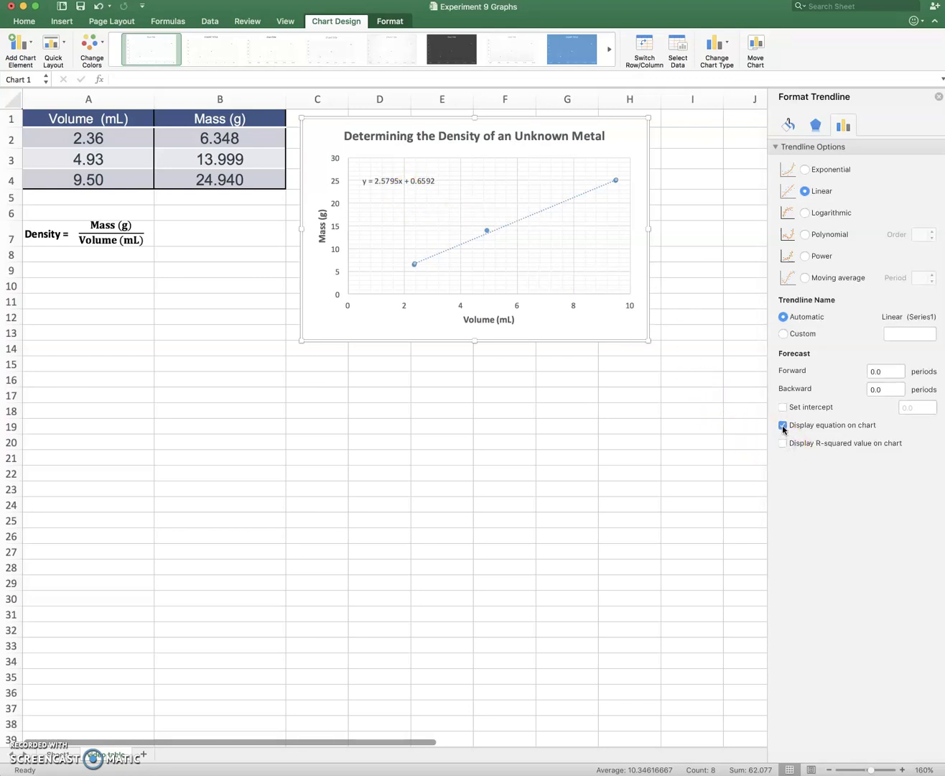
{"action": "left_click", "coordinate": [783, 425]}
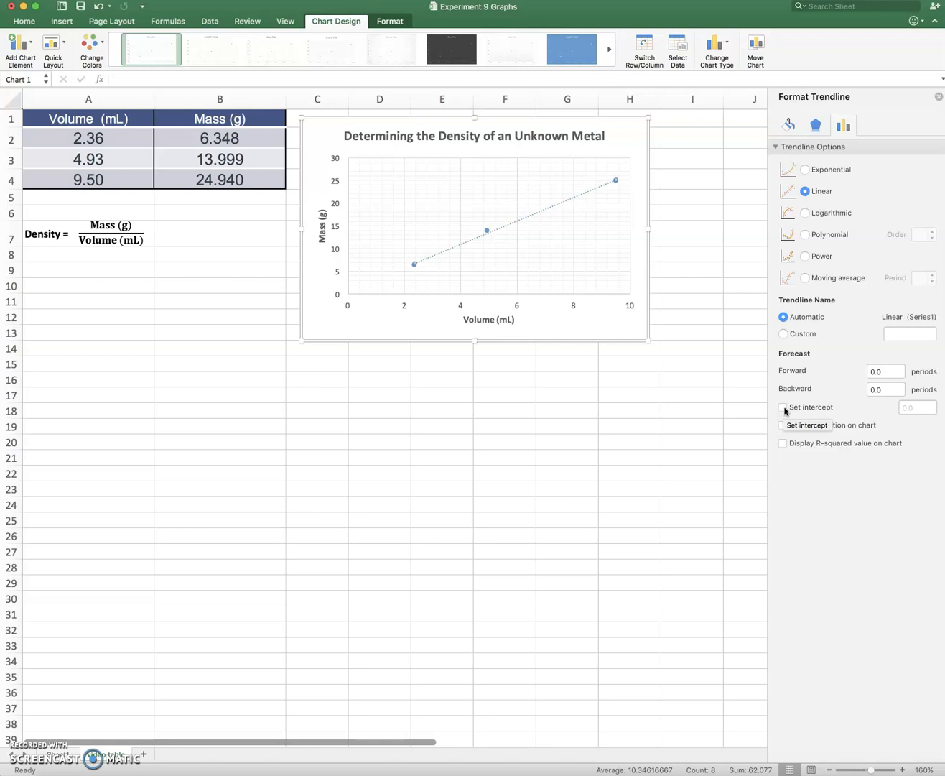
{"action": "left_click", "coordinate": [784, 407]}
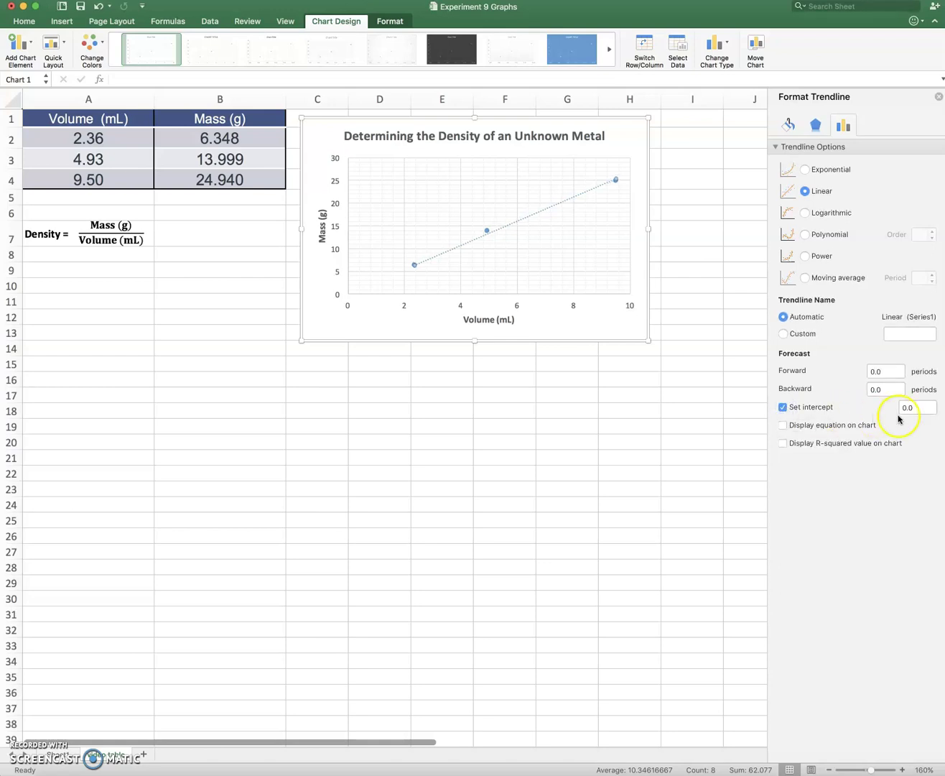
{"action": "left_click", "coordinate": [784, 407]}
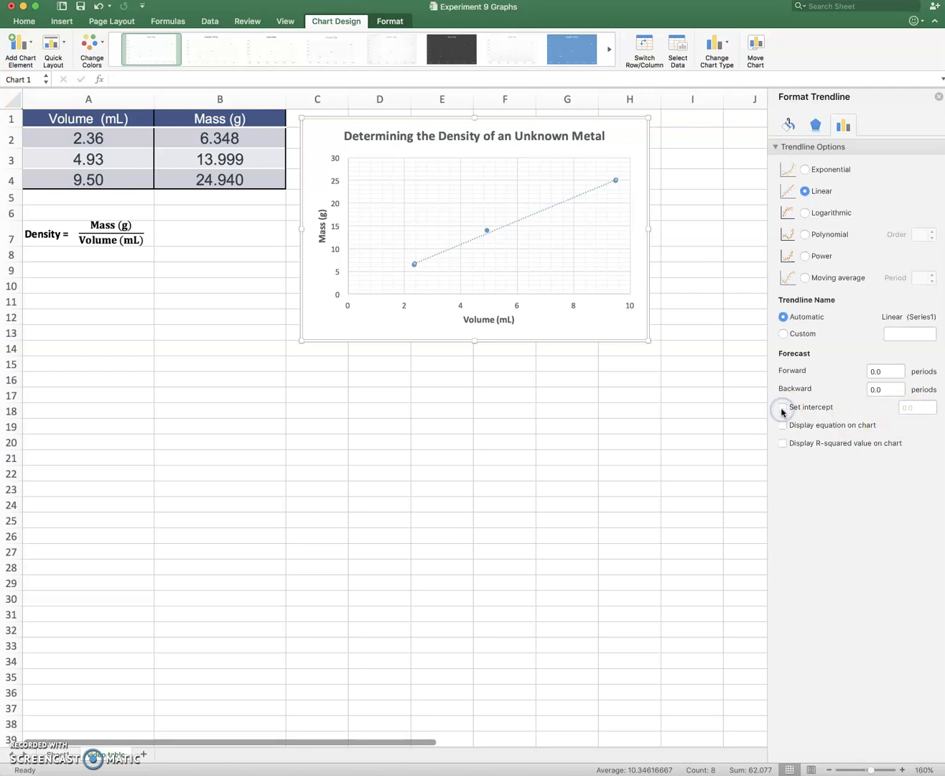
{"action": "left_click", "coordinate": [784, 408]}
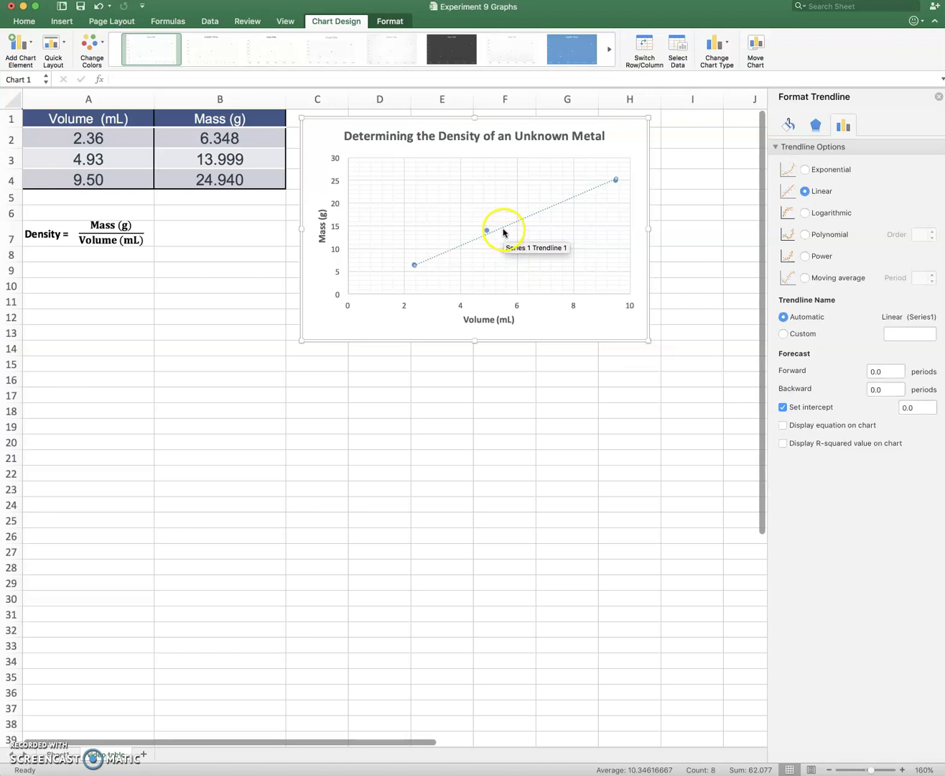
{"action": "left_click", "coordinate": [783, 408]}
{"action": "left_click", "coordinate": [784, 407]}
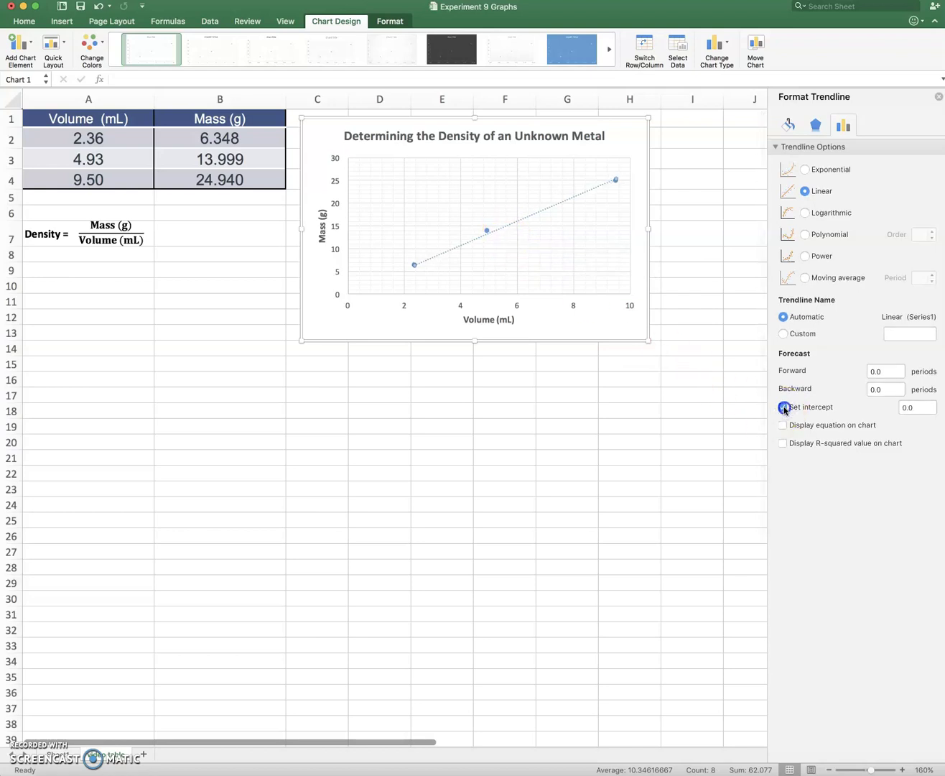
{"action": "left_click", "coordinate": [784, 407]}
{"action": "left_click", "coordinate": [784, 425]}
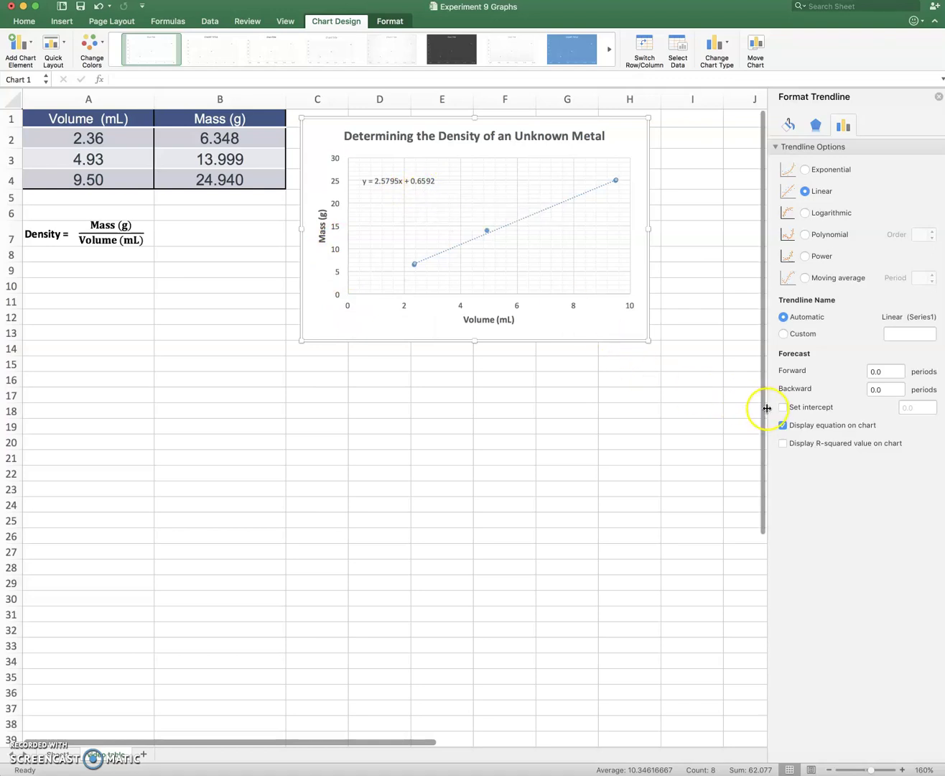
- Fix the trendline intercept at 0 and display y = 2.6716x with R² = 0.99495
{"action": "left_click", "coordinate": [783, 426]}
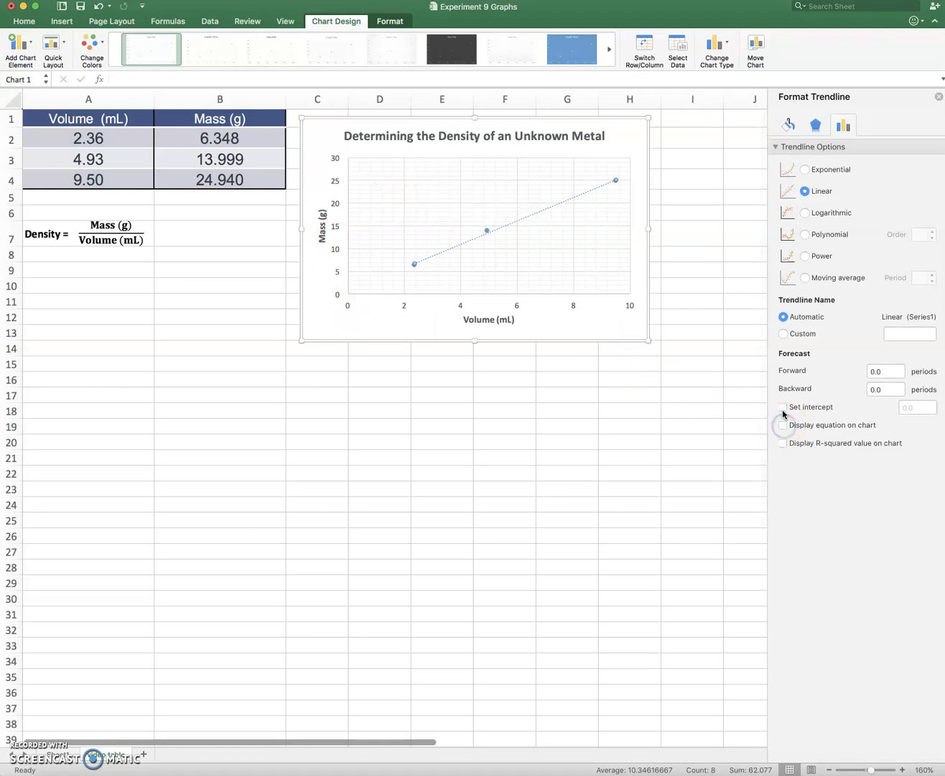
{"action": "left_click", "coordinate": [784, 408]}
{"action": "left_click", "coordinate": [783, 424]}
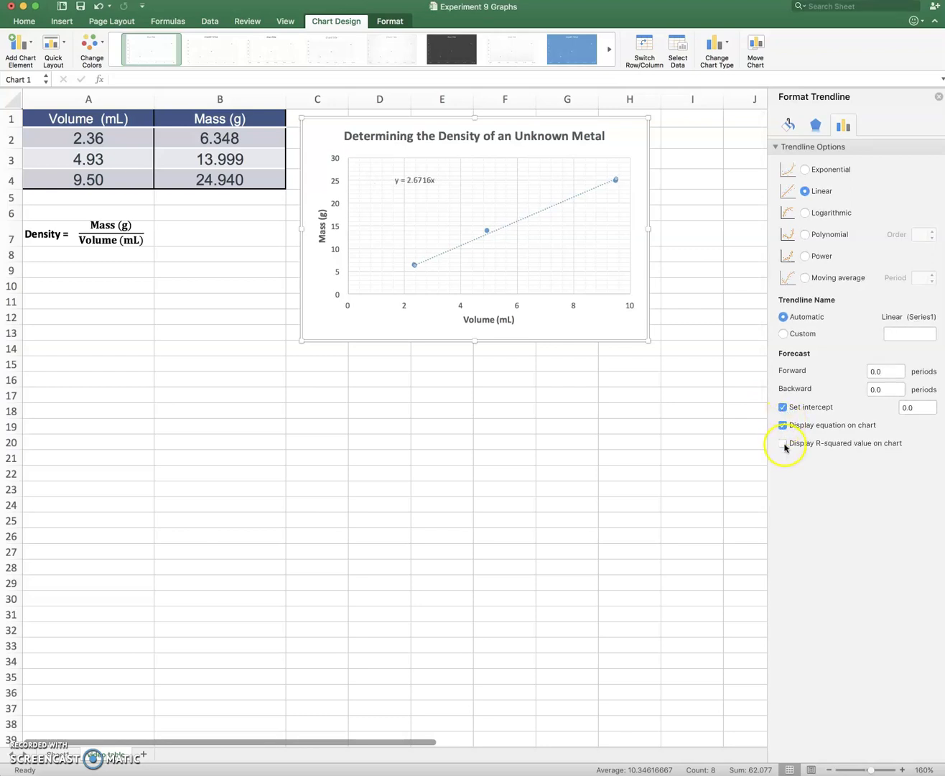
{"action": "left_click", "coordinate": [784, 443]}
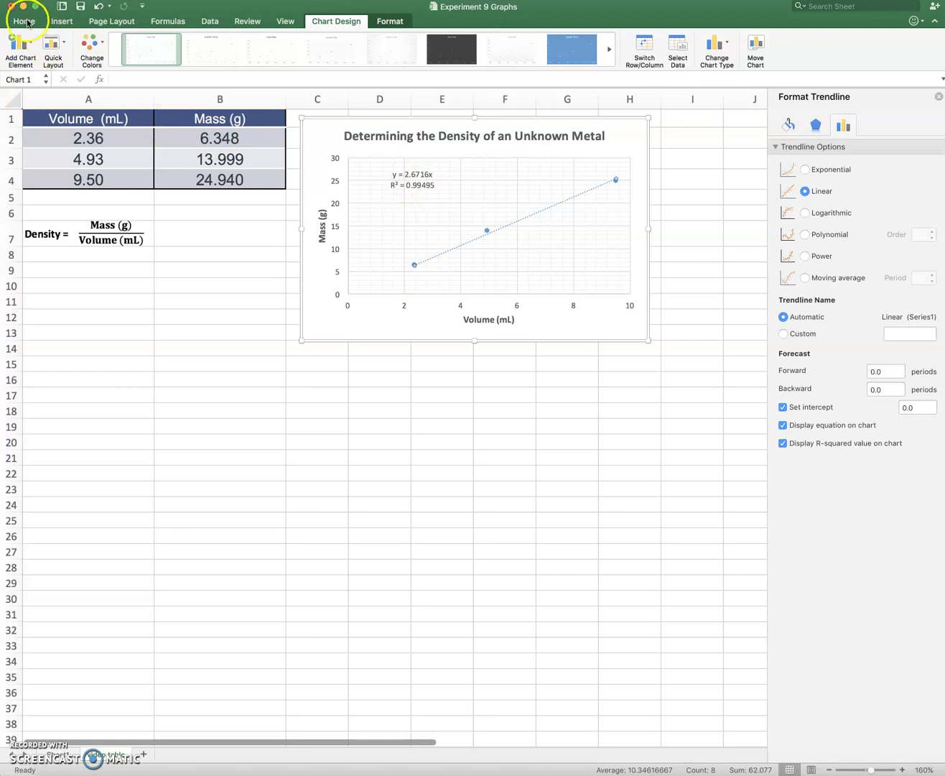
{"action": "key", "text": "super+Tab"}
- Set the Volume axis major unit to 1.0 so labels fall on every whole mL
{"action": "left_click", "coordinate": [462, 306]}
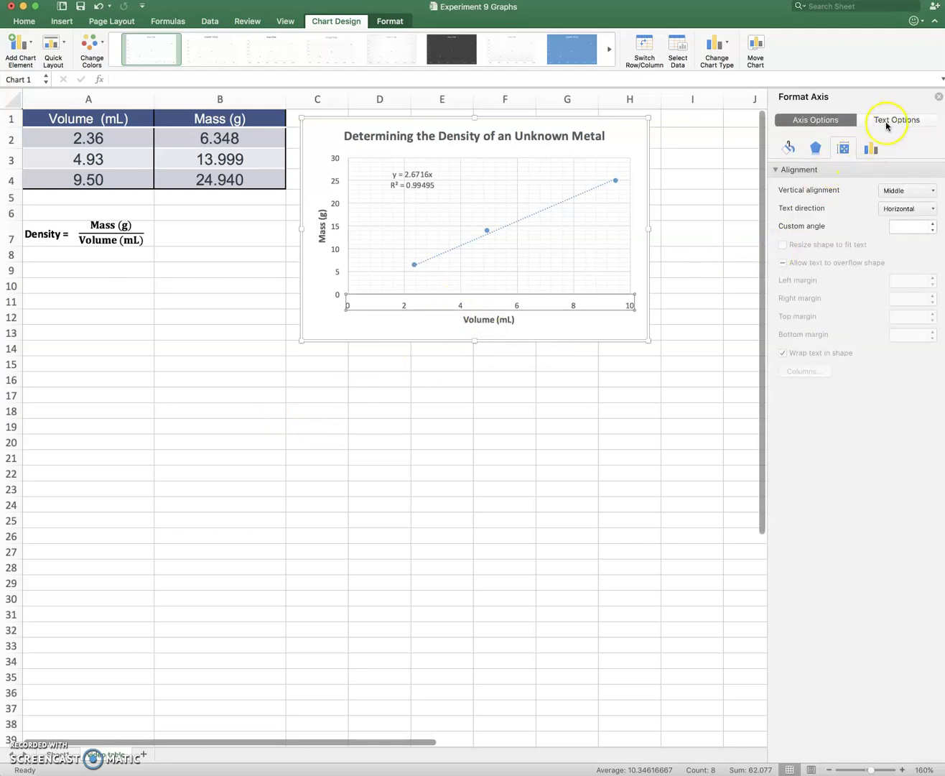
{"action": "left_click", "coordinate": [869, 149]}
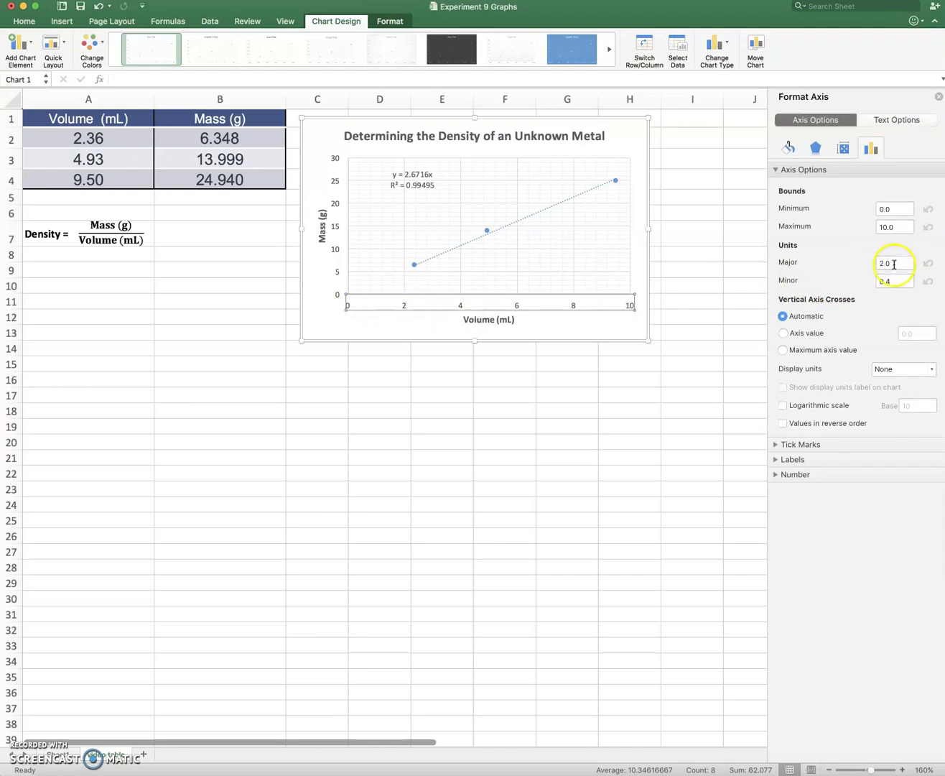
{"action": "left_click", "coordinate": [883, 264]}
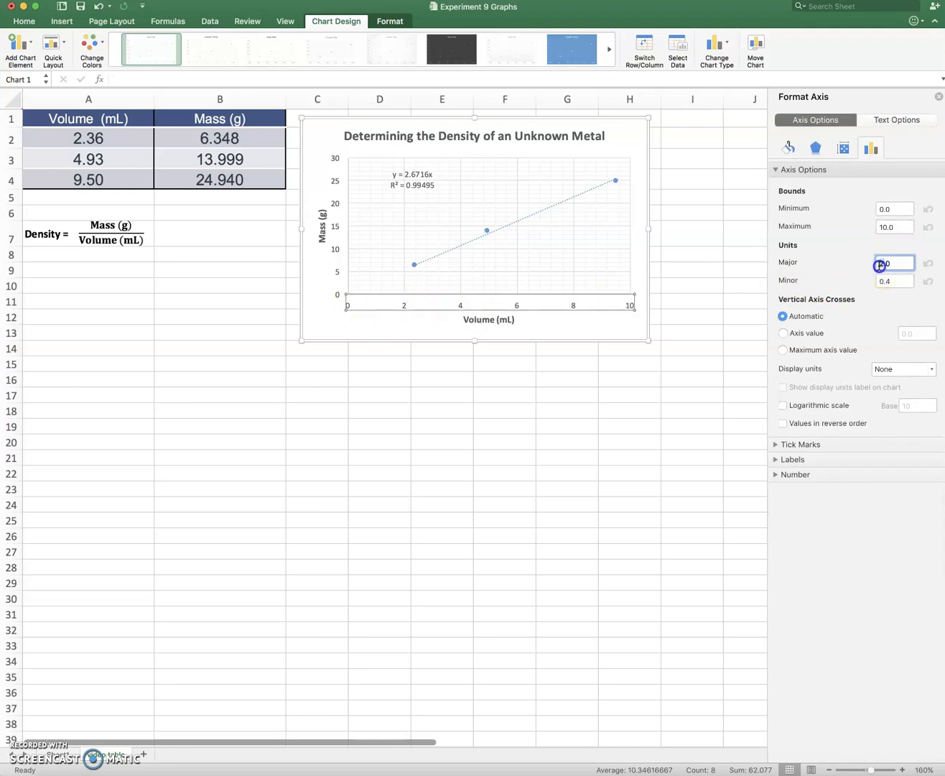
{"action": "type", "text": "1"}
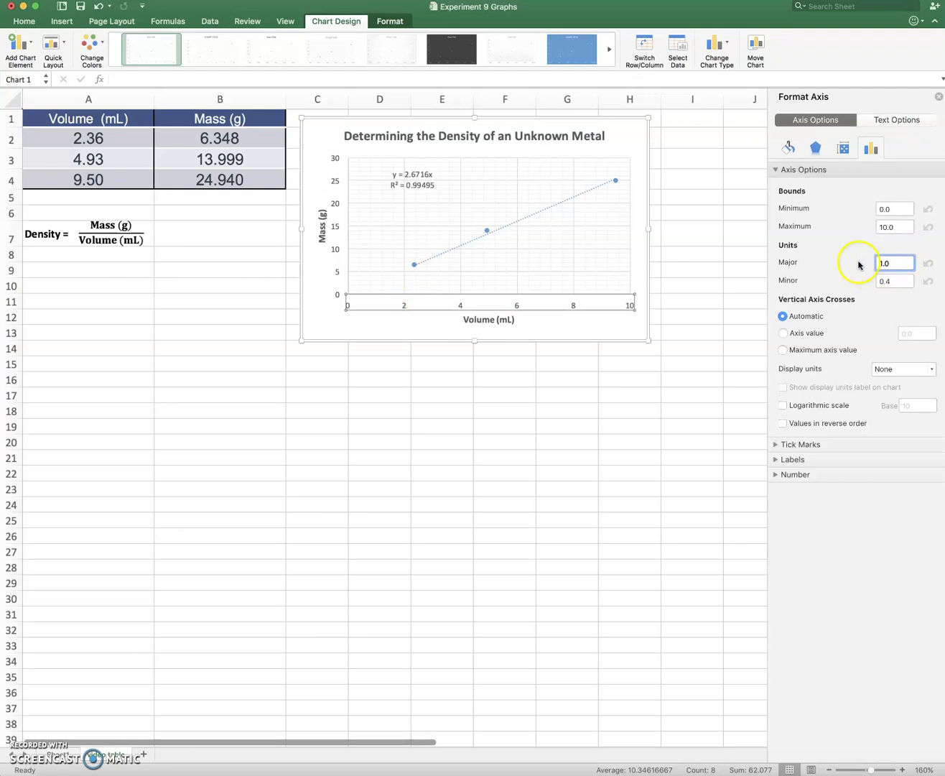
{"action": "key", "text": "Return"}
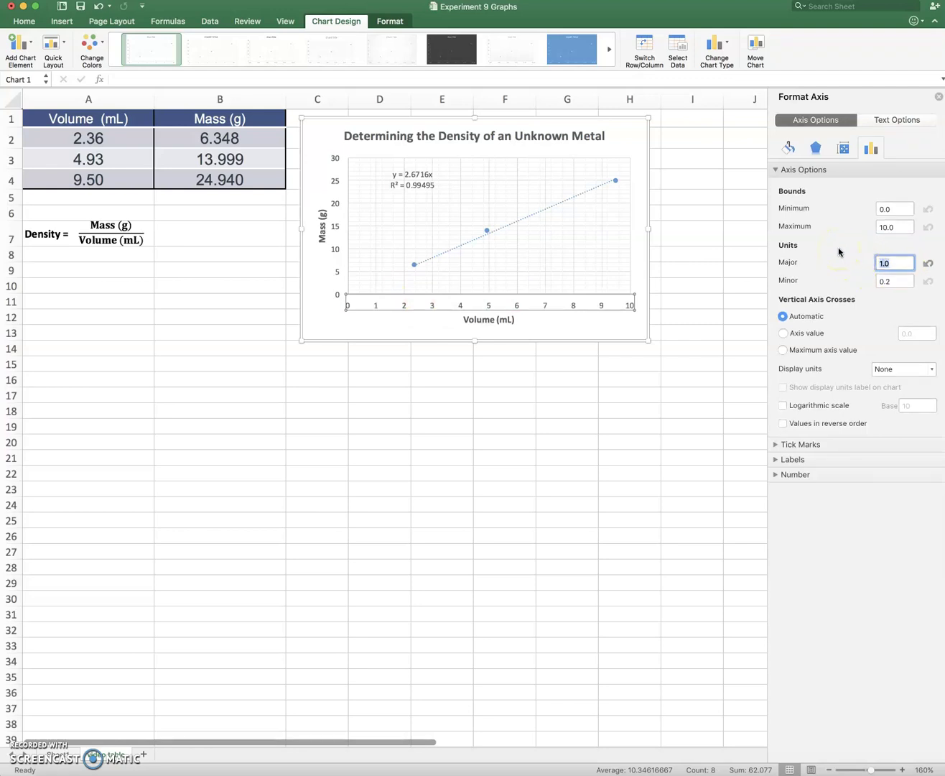
{"action": "left_click", "coordinate": [337, 226]}
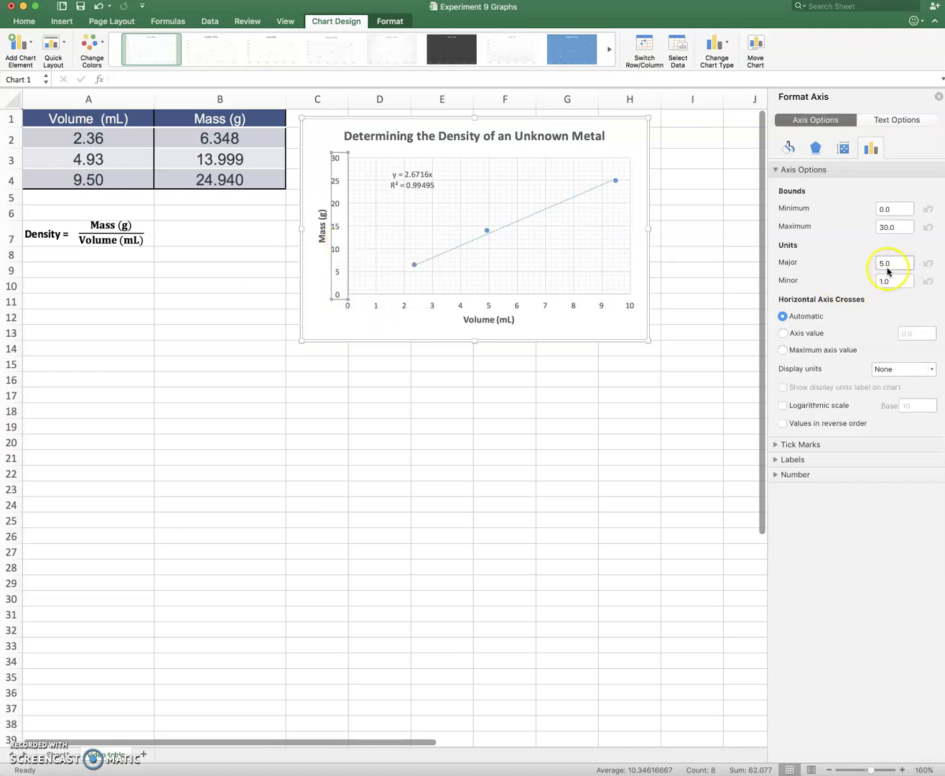
- Set the Mass axis major unit to 10, then minimize Excel to reveal Google Sheets
{"action": "double_click", "coordinate": [884, 264]}
{"action": "type", "text": "10"}
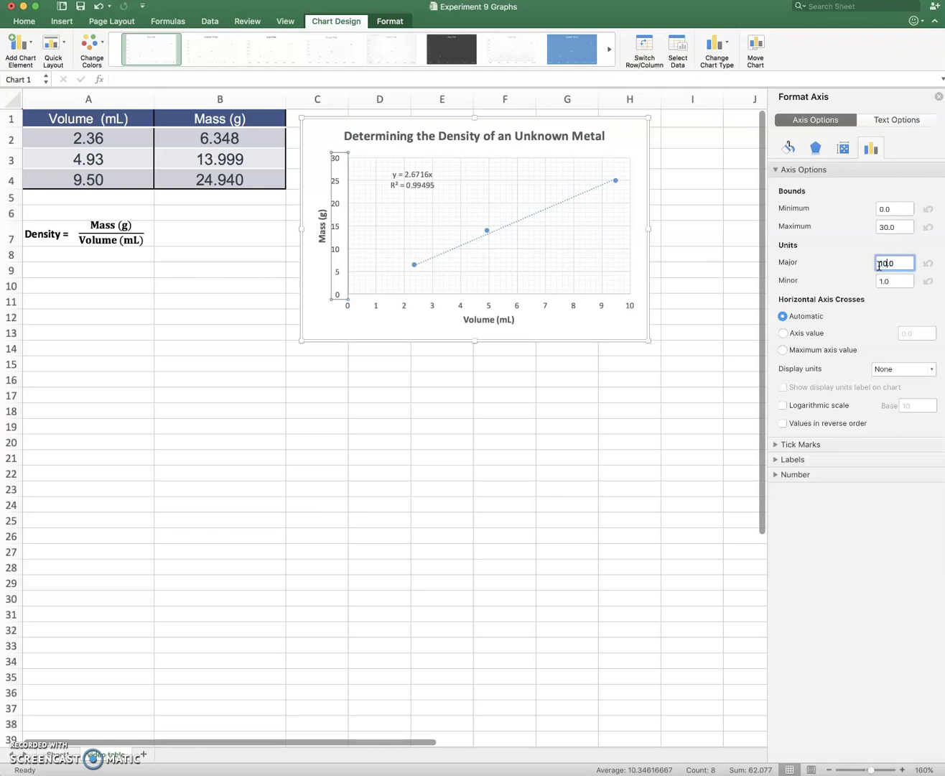
{"action": "key", "text": "Return"}
{"action": "left_click", "coordinate": [623, 257]}
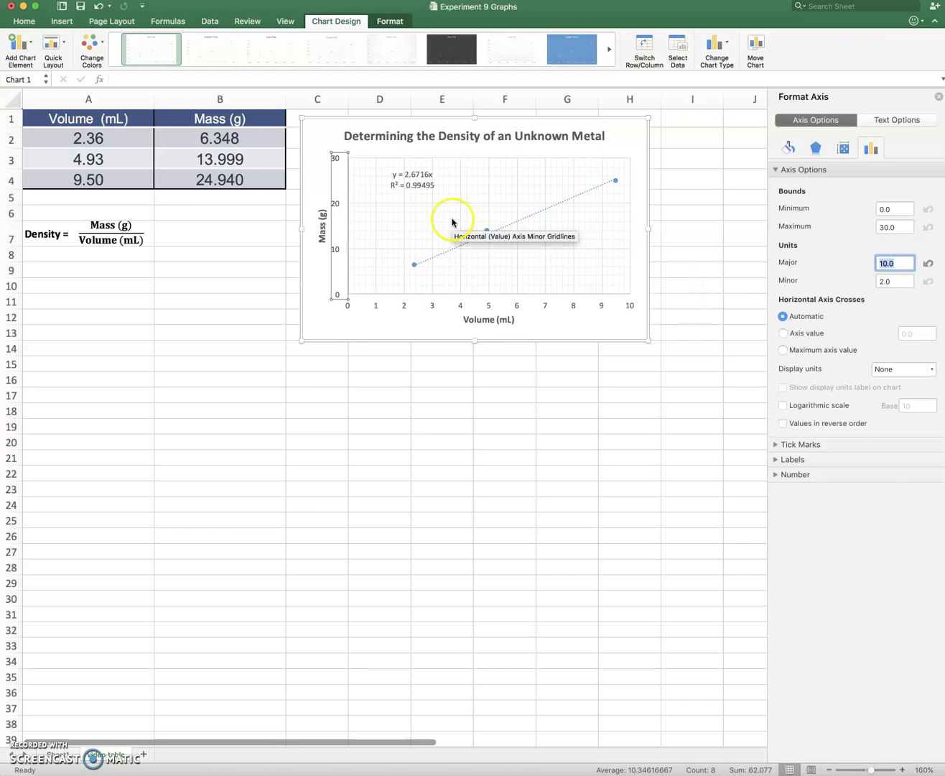
{"action": "left_click", "coordinate": [25, 9]}
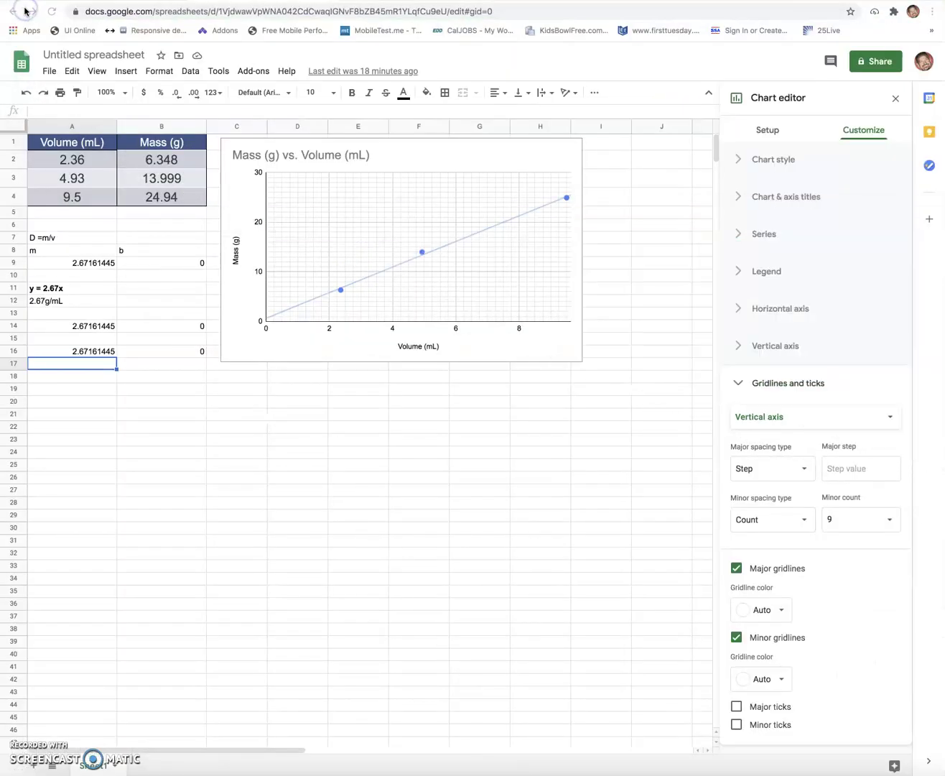